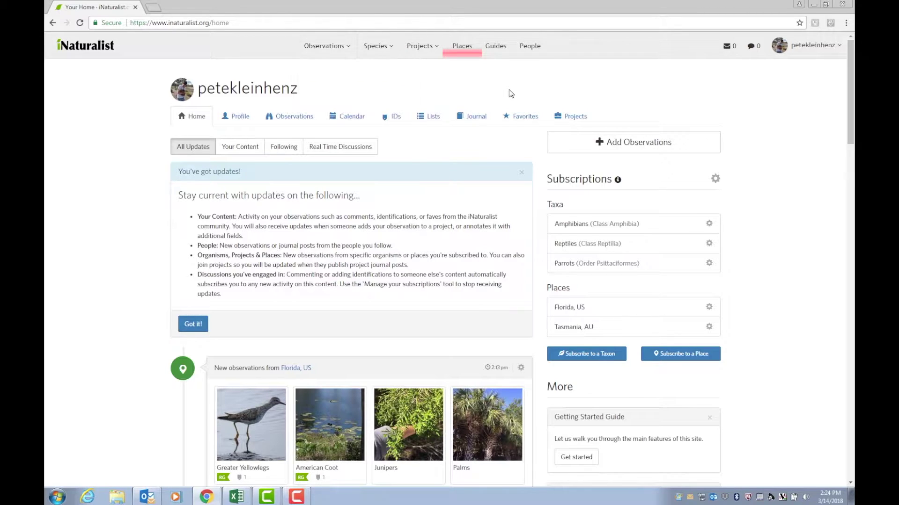
click(463, 52)
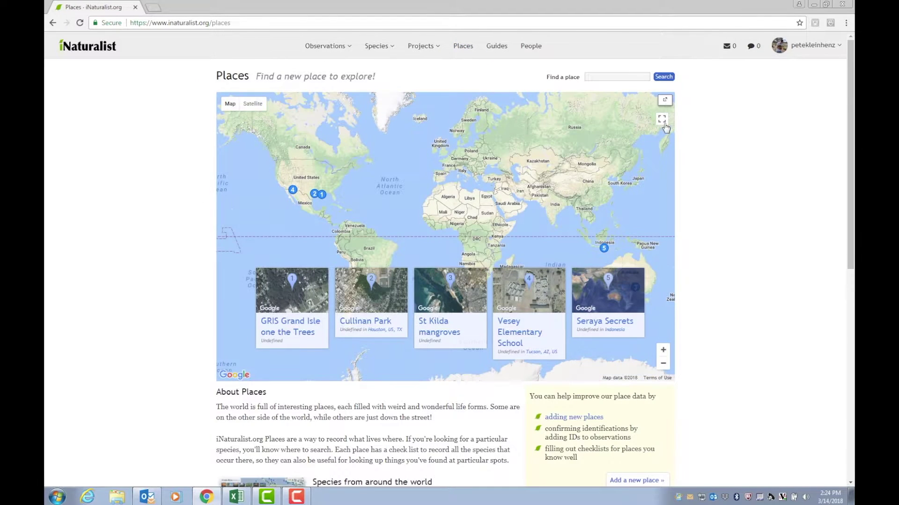
scroll(794, 206, down, 2)
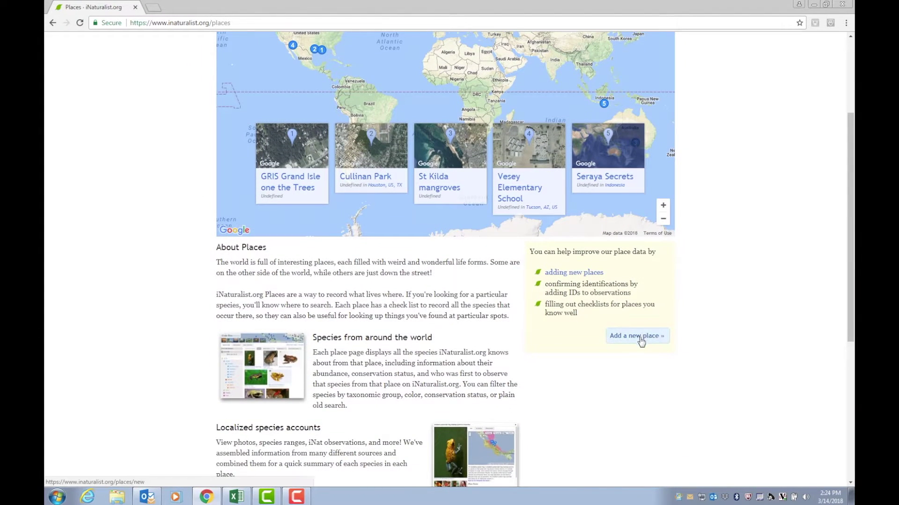
click(640, 341)
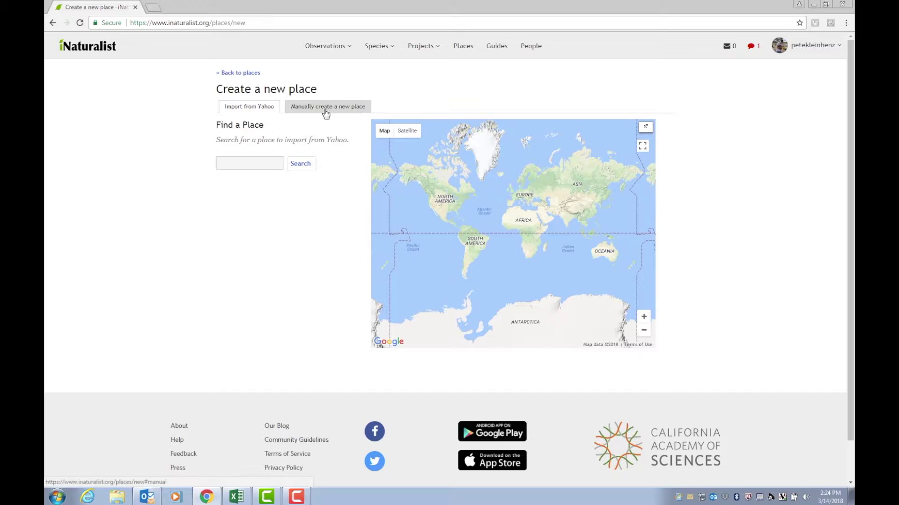
click(324, 113)
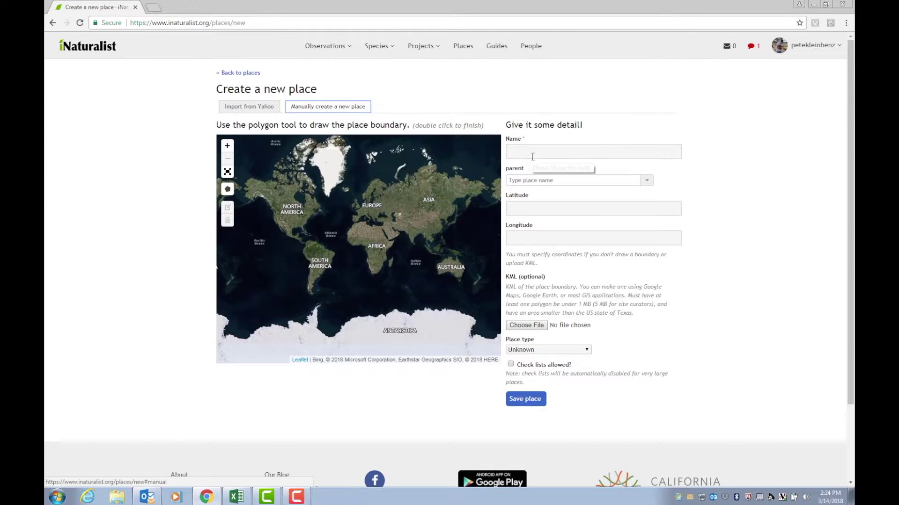
click(533, 156)
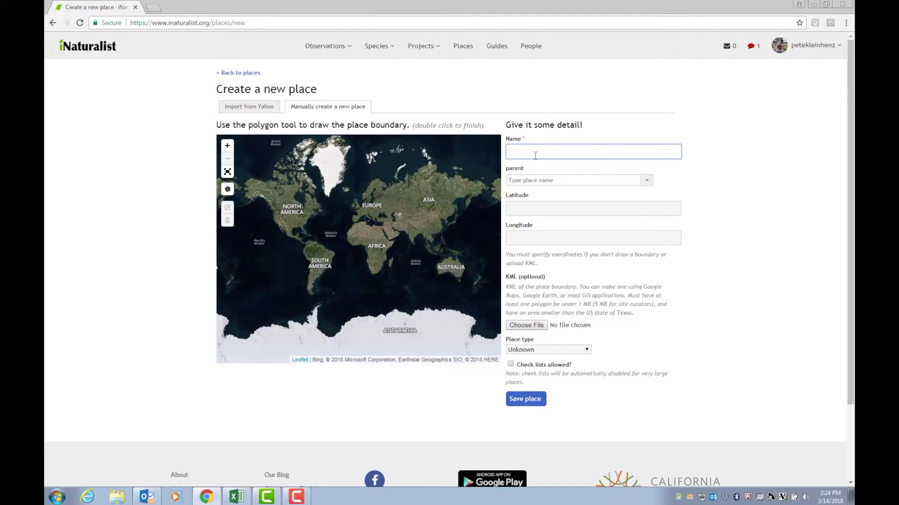
text(Peter K Yard)
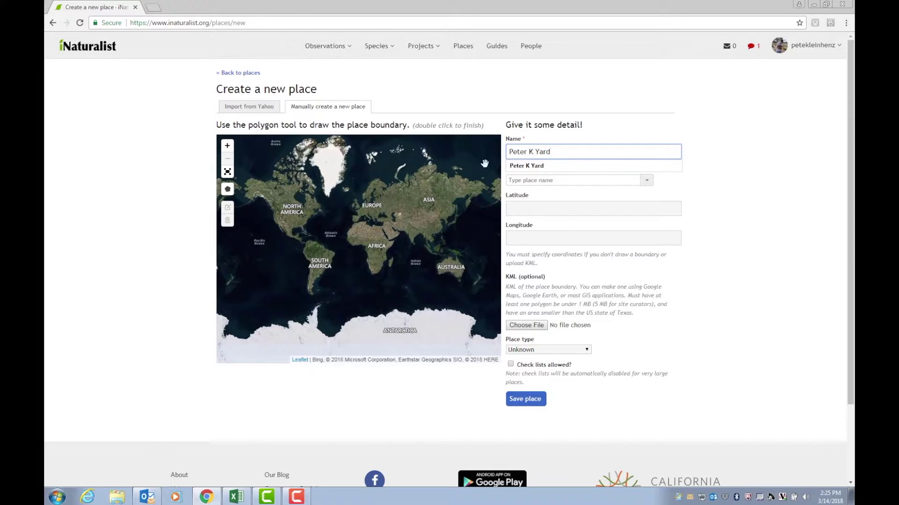
click(299, 230)
scroll(299, 229, up, 3)
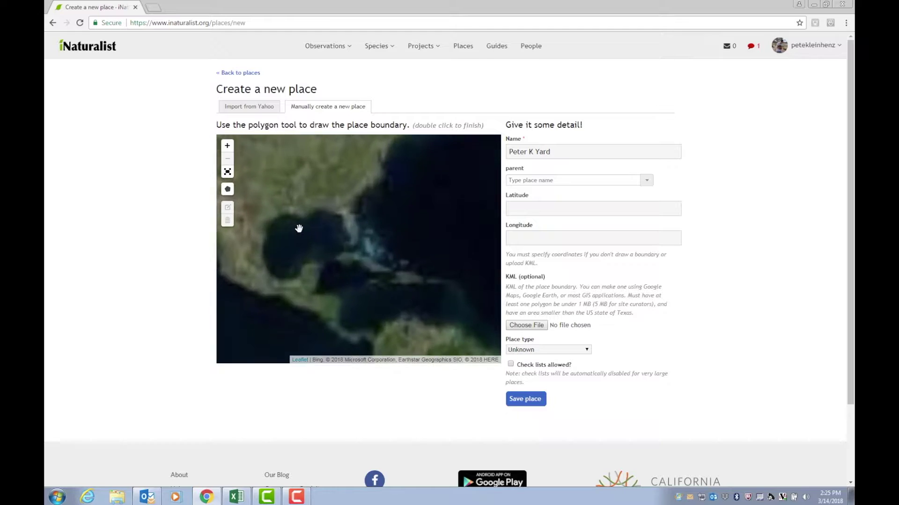
scroll(309, 217, up, 1)
scroll(321, 209, up, 1)
scroll(321, 208, up, 1)
scroll(372, 203, up, 3)
scroll(380, 199, up, 3)
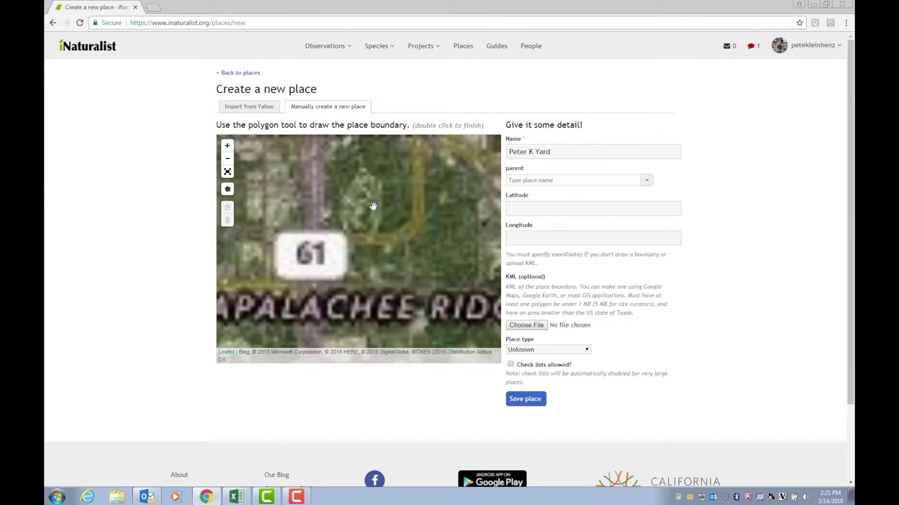
scroll(359, 225, up, 2)
scroll(344, 242, up, 1)
scroll(348, 267, up, 1)
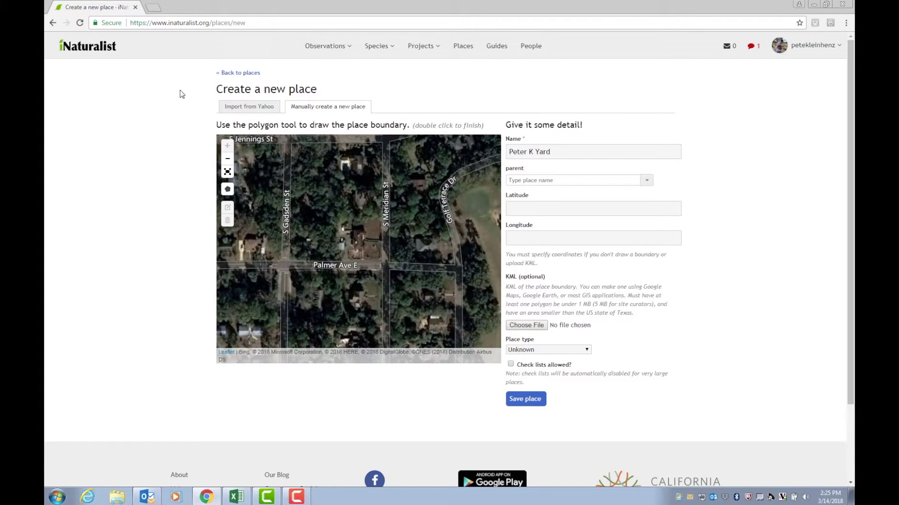
Step: Draw a rectangular boundary around the Palmer Ave E lot and save the place
click(228, 191)
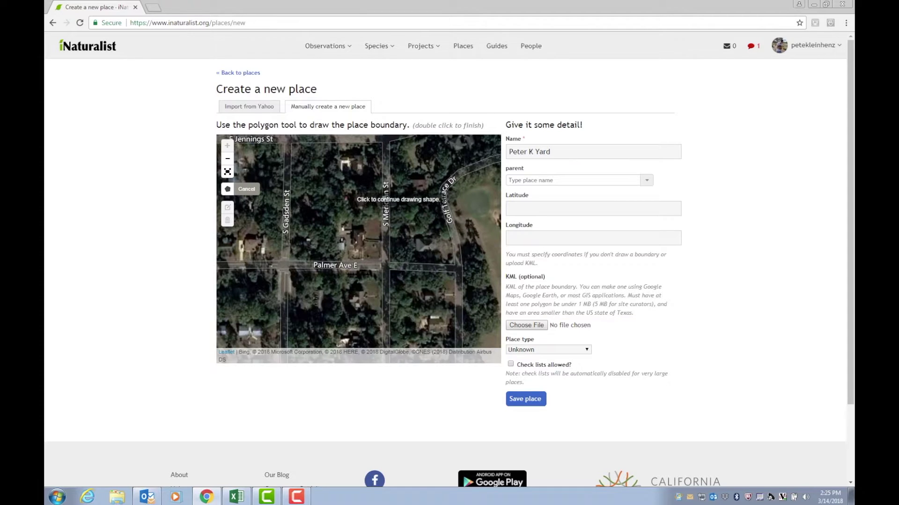
click(321, 202)
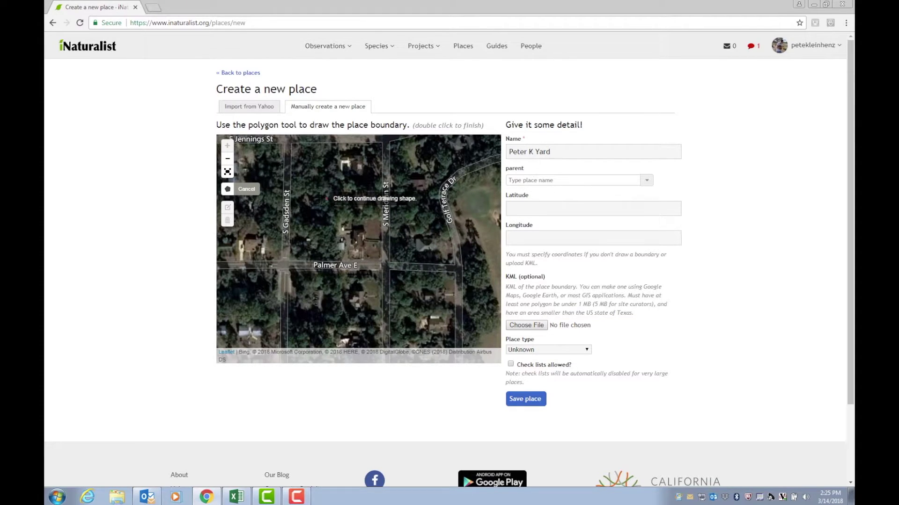
click(320, 198)
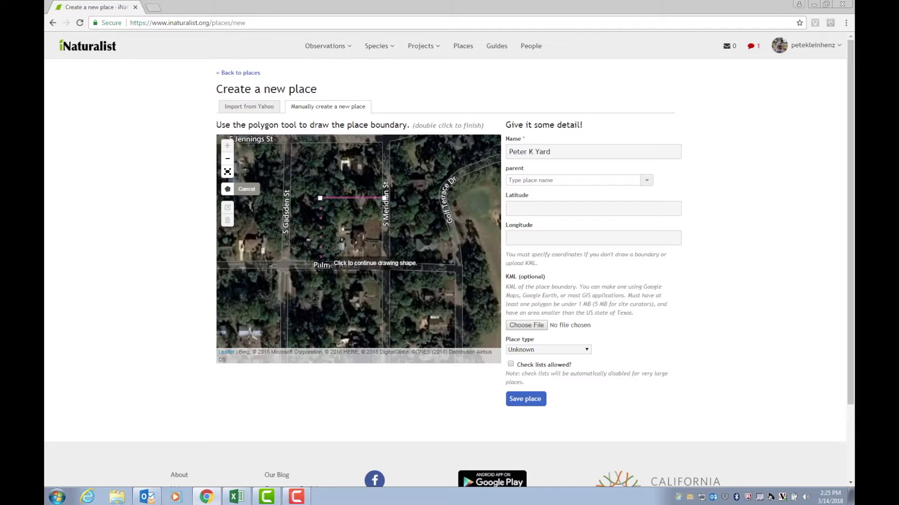
click(320, 263)
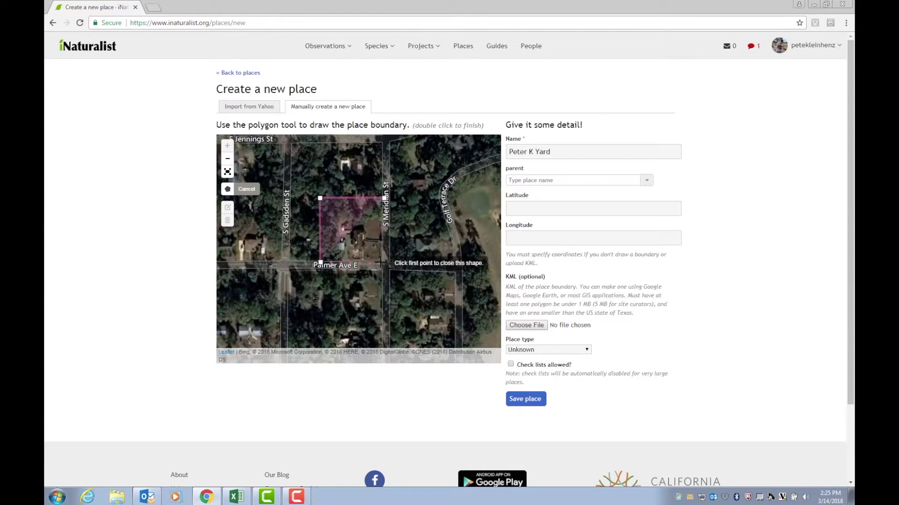
click(381, 264)
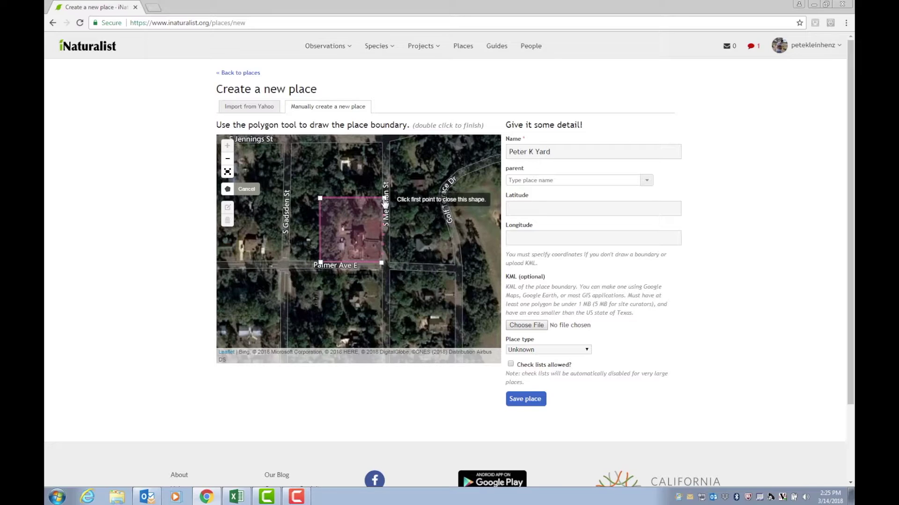
double_click(384, 203)
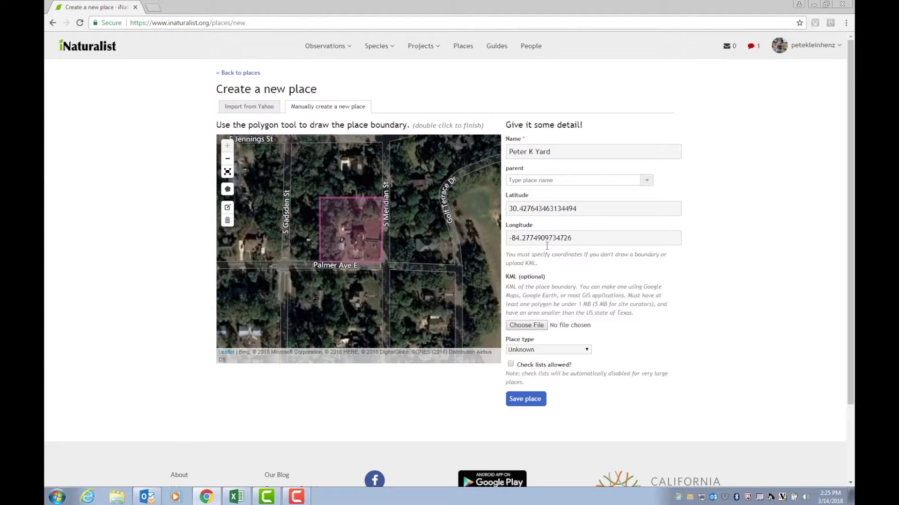
click(521, 403)
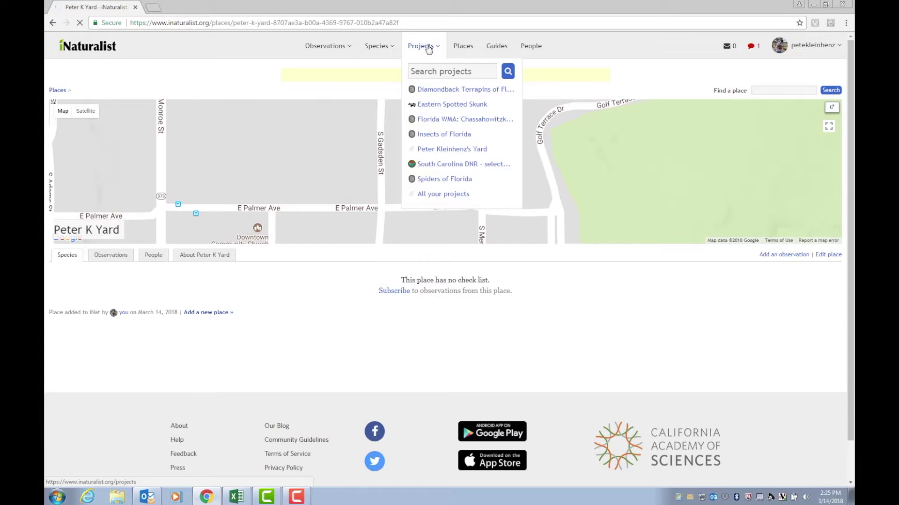
click(421, 45)
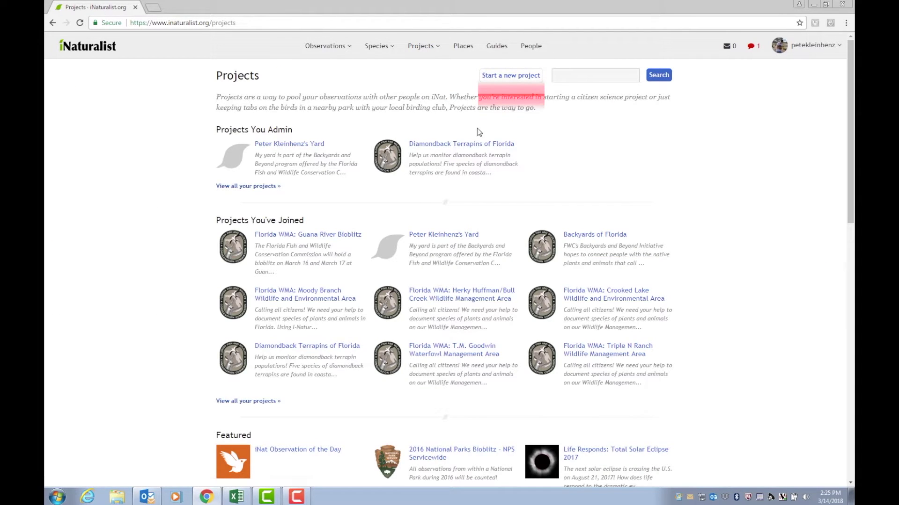
click(502, 76)
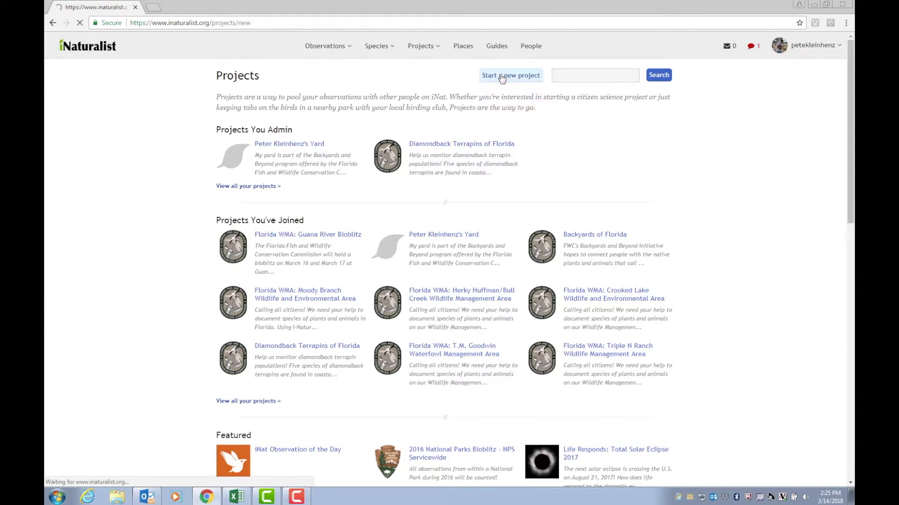
click(328, 107)
text(Peter K Yard)
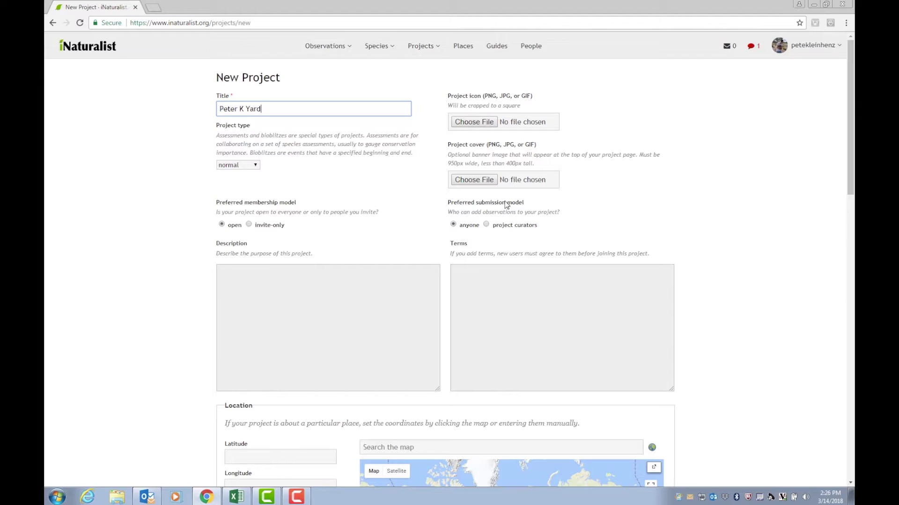
scroll(594, 216, down, 2)
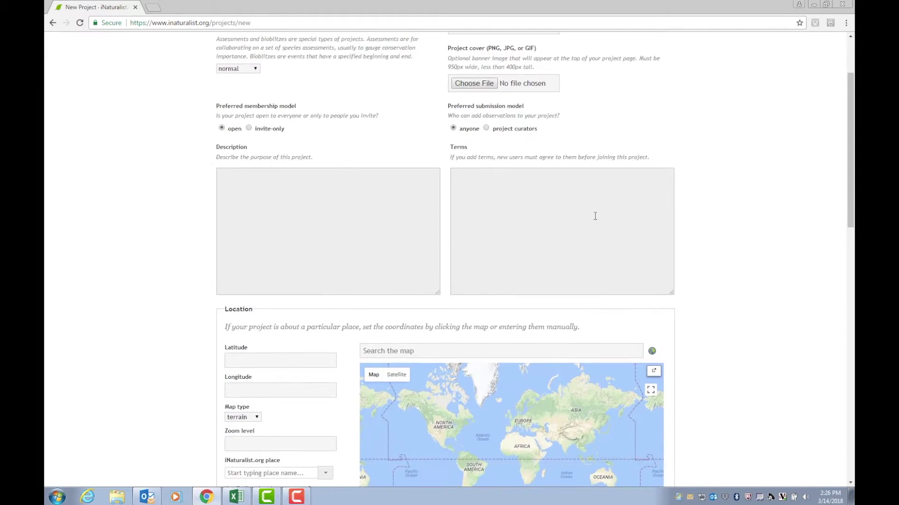
scroll(594, 215, down, 2)
scroll(627, 216, down, 1)
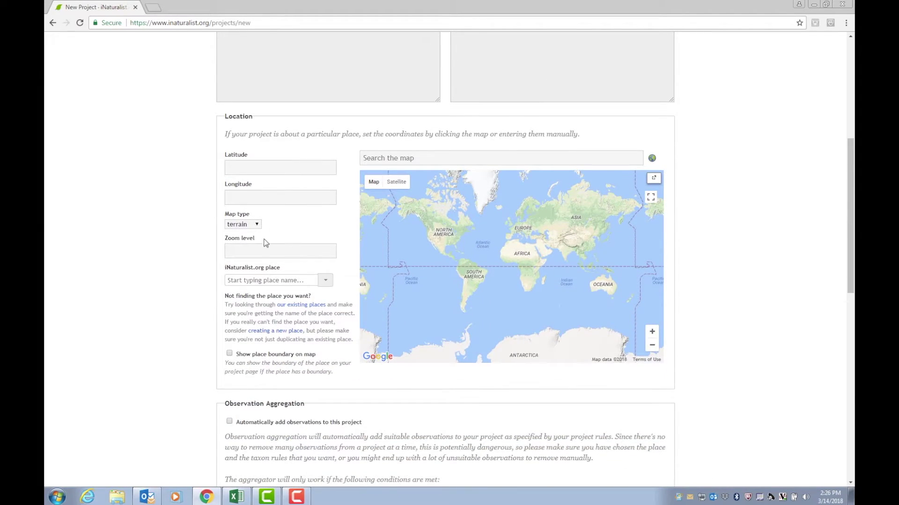
click(277, 280)
text(peter k tya)
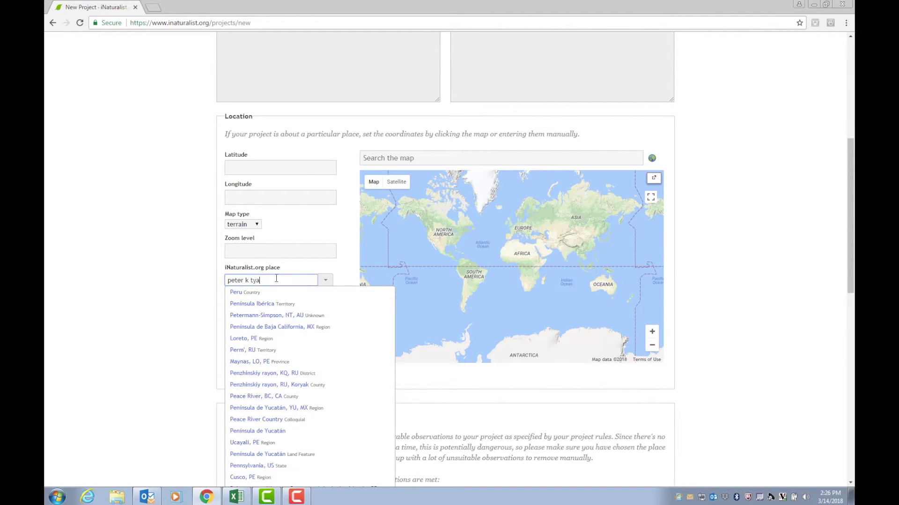
key(BackSpace)
key(BackSpace)
key(BackSpace)
text(rd)
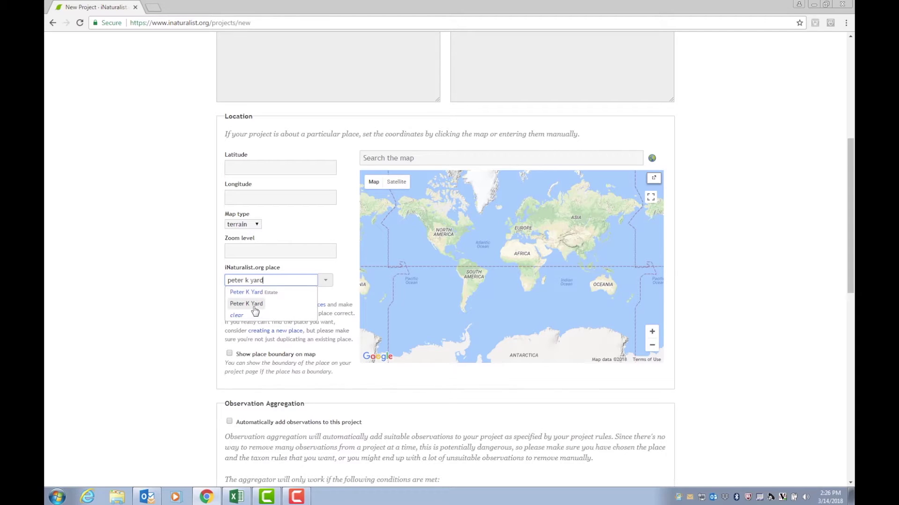
click(255, 308)
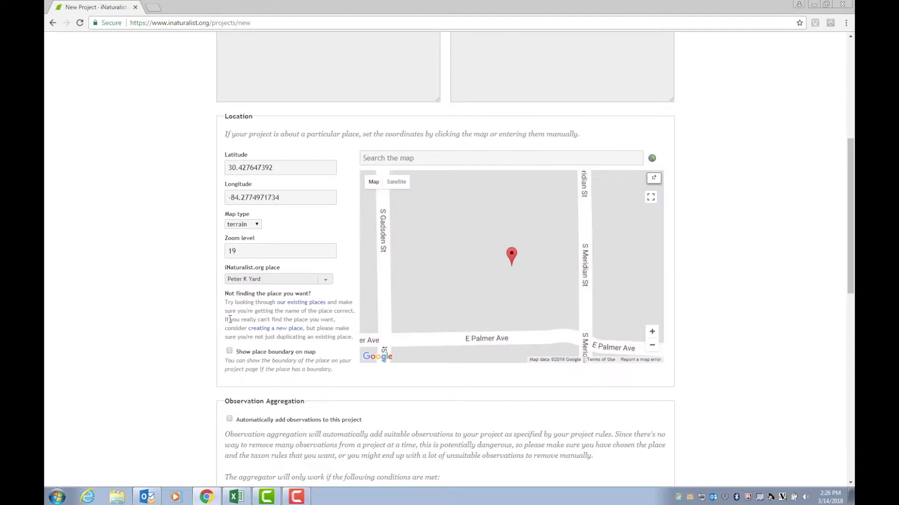
click(229, 352)
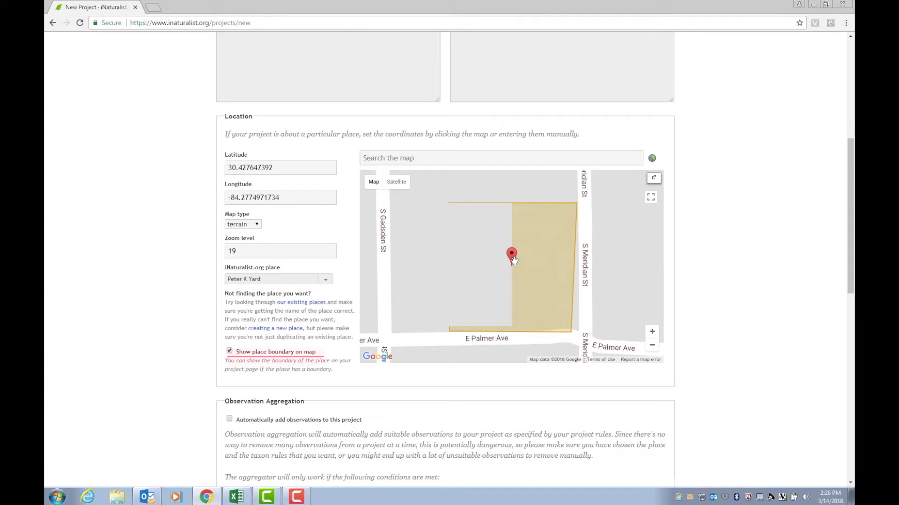
scroll(486, 309, down, 1)
scroll(312, 346, down, 6)
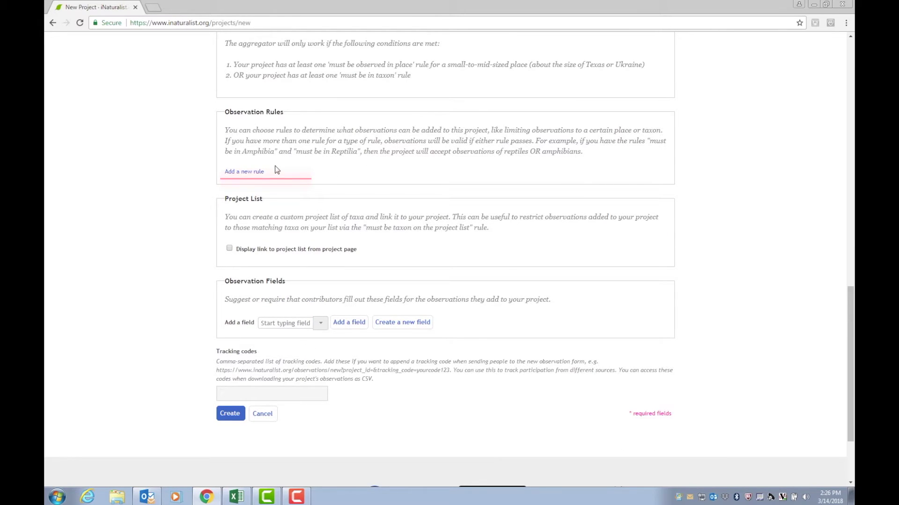
click(240, 173)
click(261, 190)
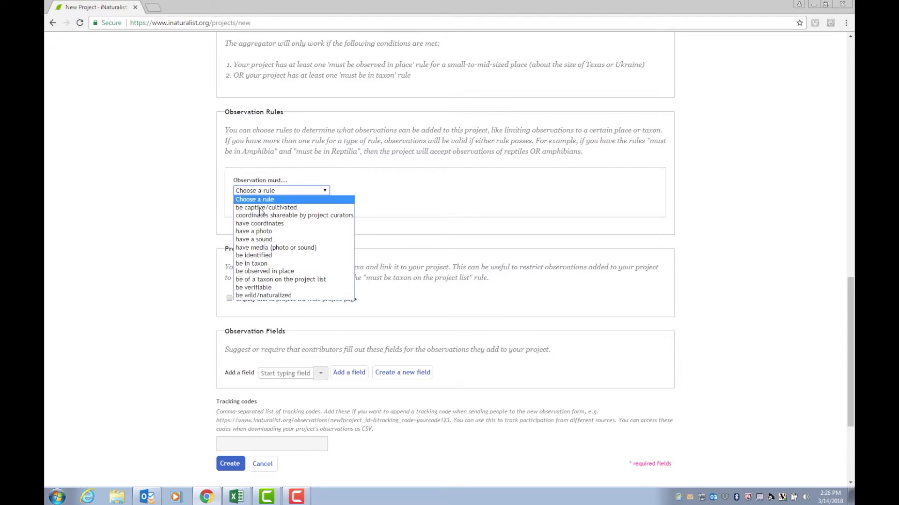
click(259, 272)
click(277, 220)
text(peter k yard)
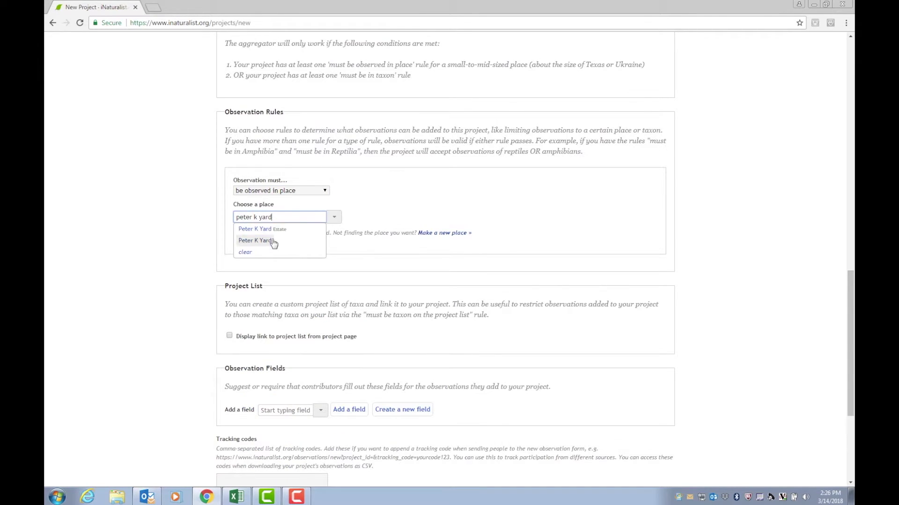
click(272, 243)
scroll(293, 264, down, 3)
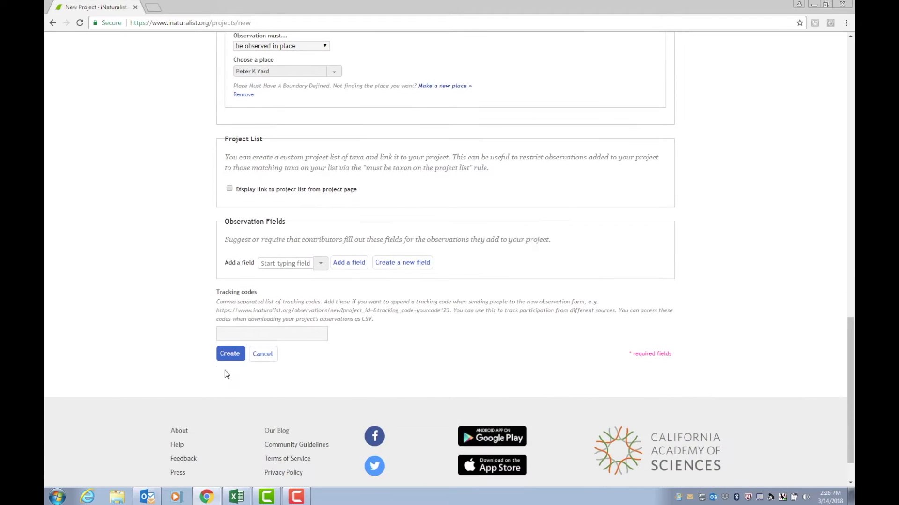
click(232, 356)
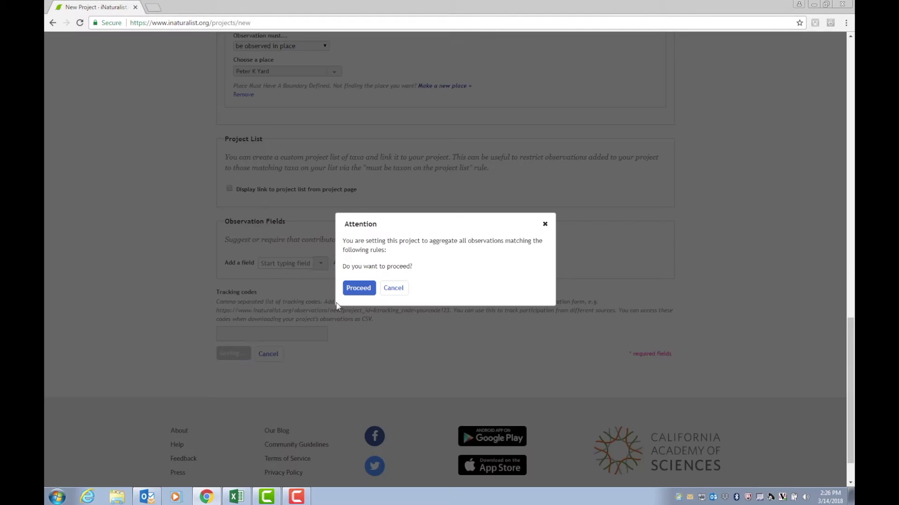
click(356, 291)
Step: Add a 'must be verifiable' rule to the project and save it
click(658, 92)
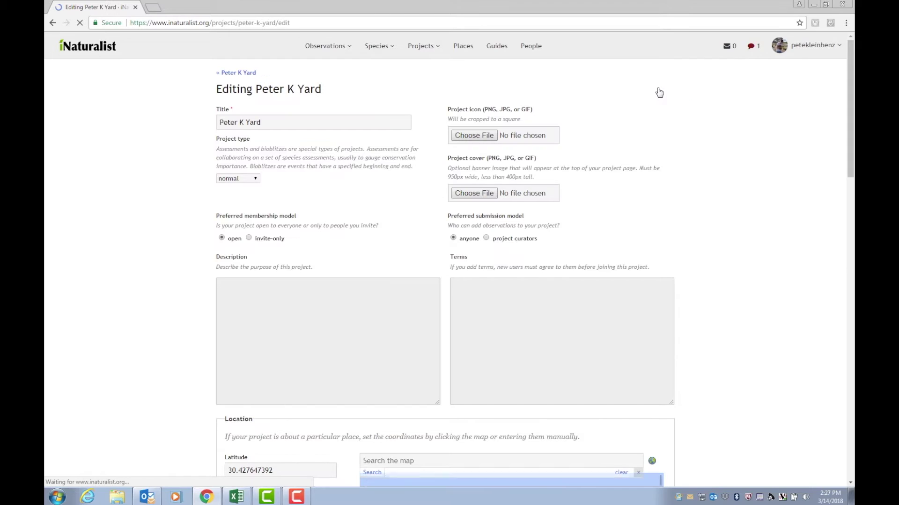
scroll(167, 251, down, 1)
scroll(166, 251, down, 5)
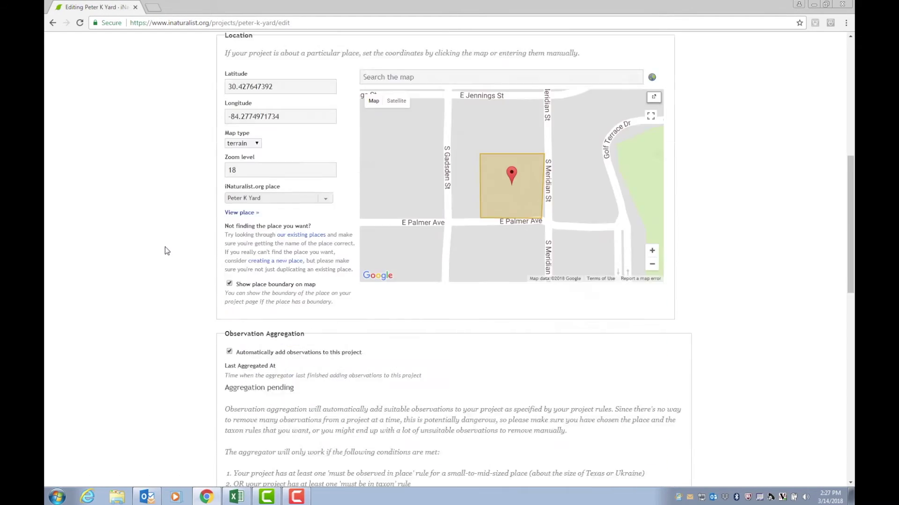
scroll(166, 250, down, 5)
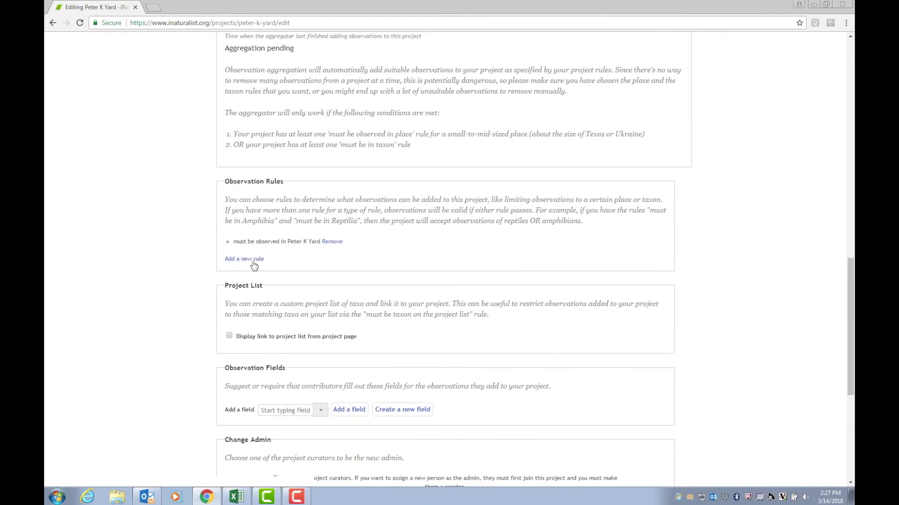
click(254, 259)
click(261, 277)
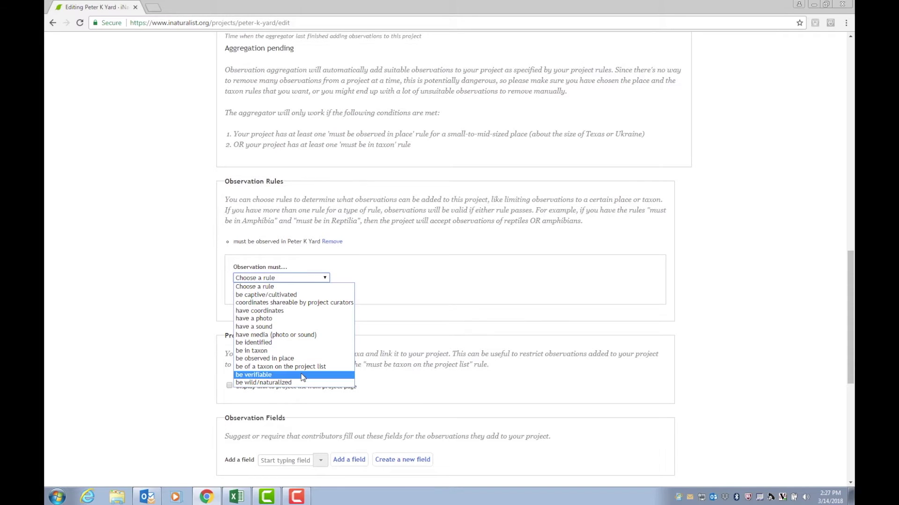
click(260, 376)
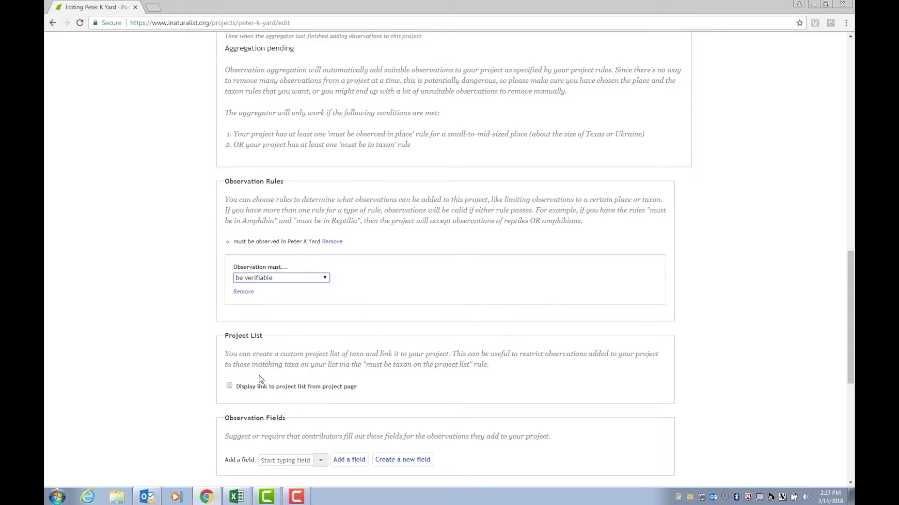
scroll(196, 335, down, 3)
scroll(196, 335, down, 4)
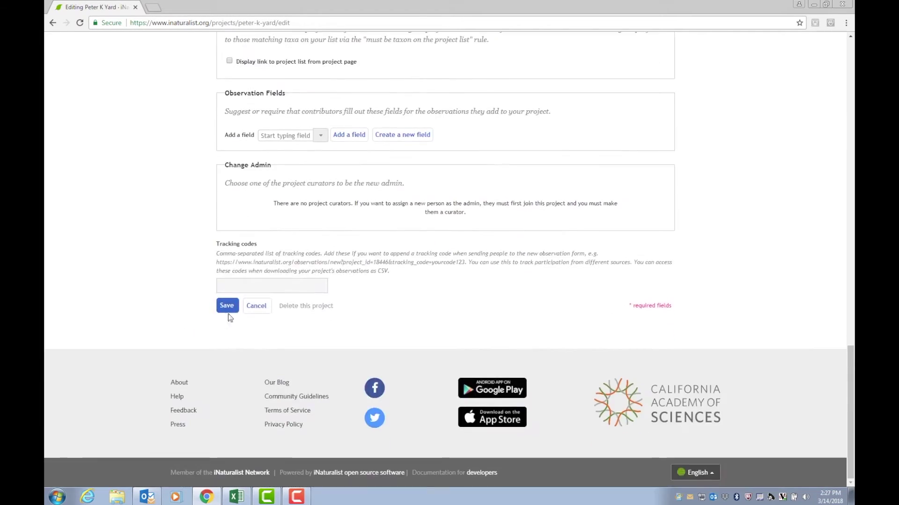
click(227, 307)
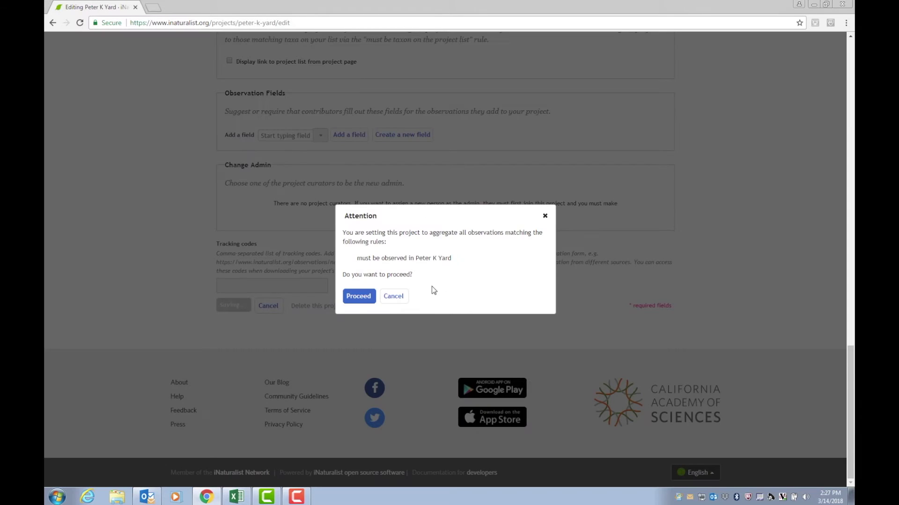
click(360, 296)
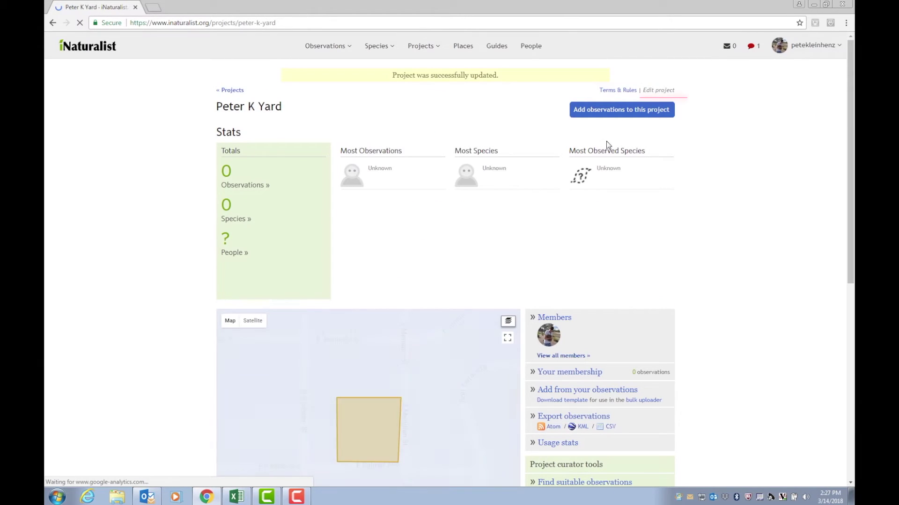
Step: Add a 'must be wild/naturalized' rule and save the project again
click(660, 90)
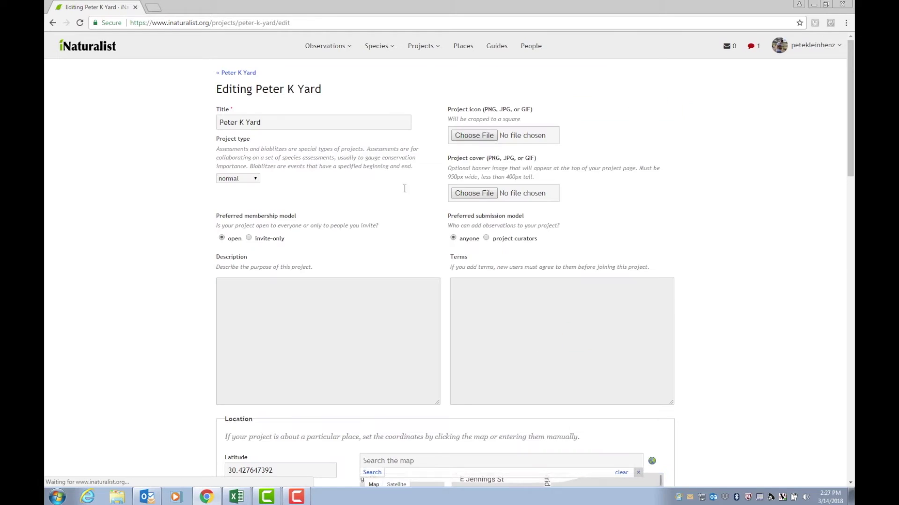
scroll(122, 266, down, 1)
scroll(120, 266, down, 3)
scroll(116, 257, down, 3)
scroll(116, 261, down, 3)
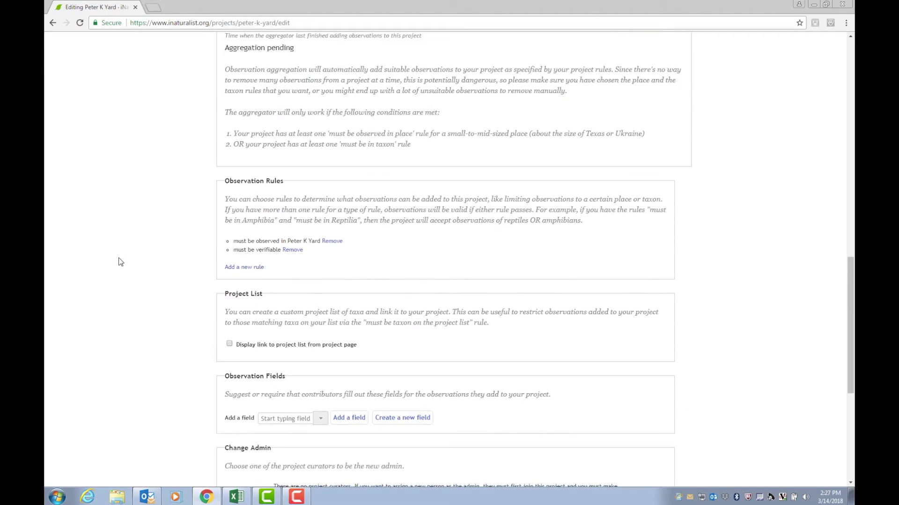
scroll(116, 260, down, 1)
click(246, 171)
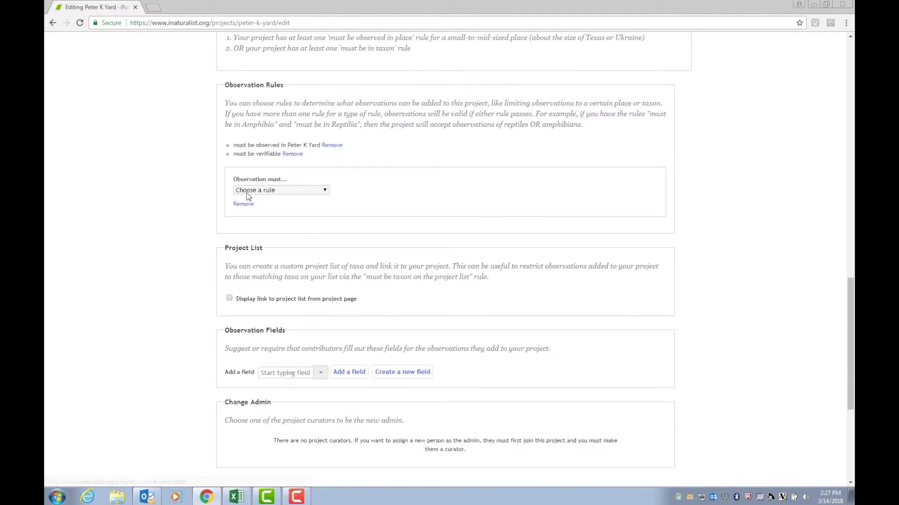
click(248, 191)
click(263, 295)
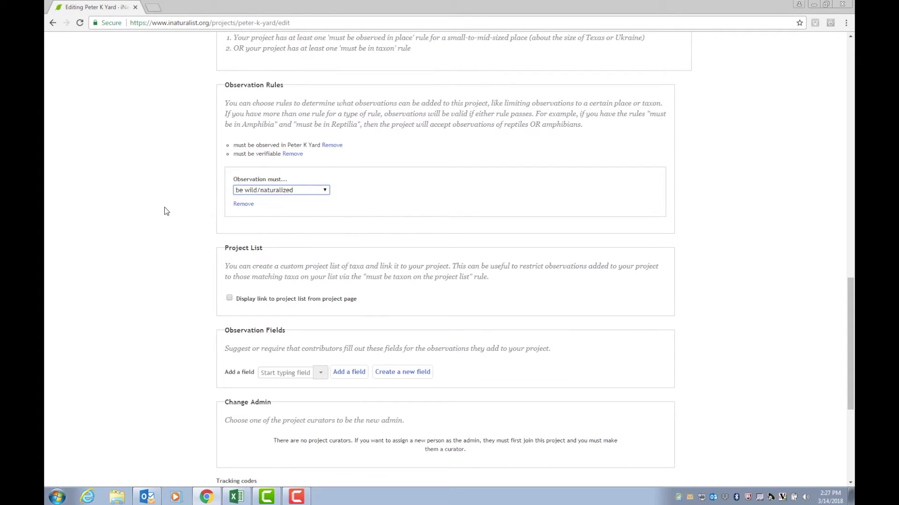
scroll(164, 208, down, 1)
scroll(166, 210, down, 5)
click(230, 306)
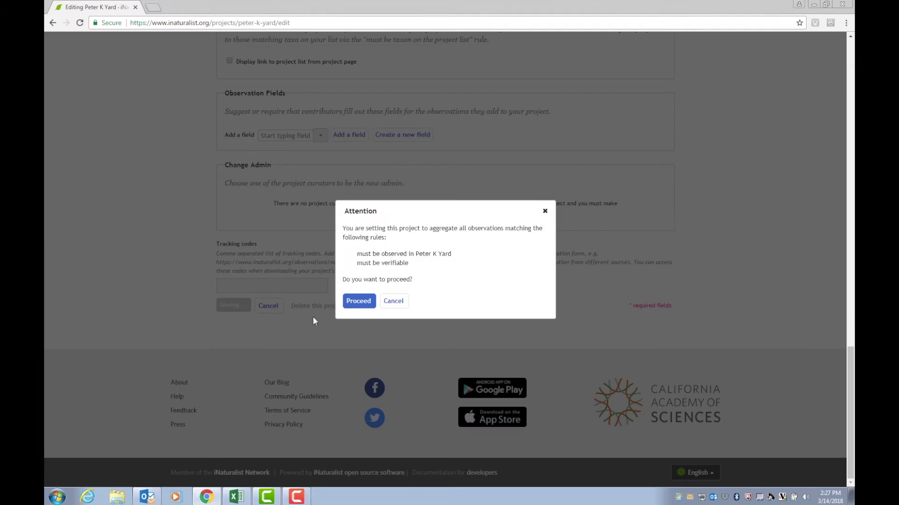
click(360, 301)
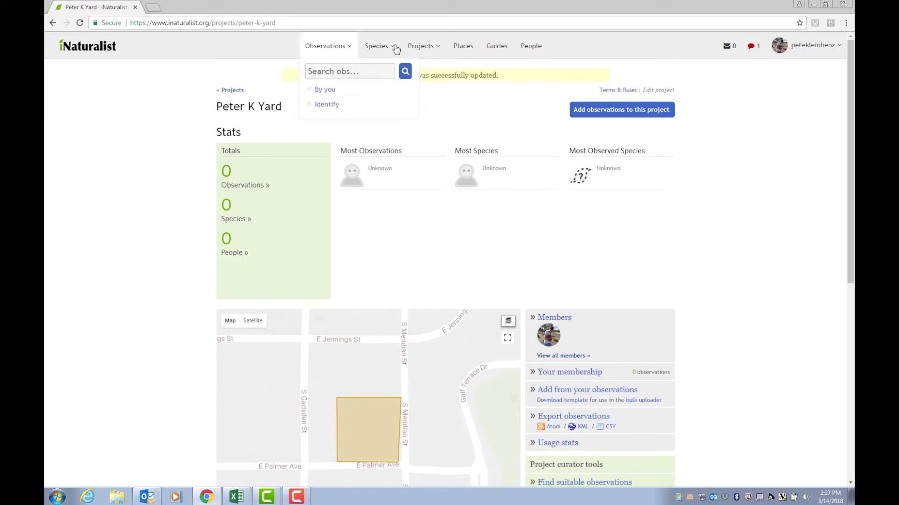
Step: Open the Backyards of Florida project from the list of all your projects
click(438, 200)
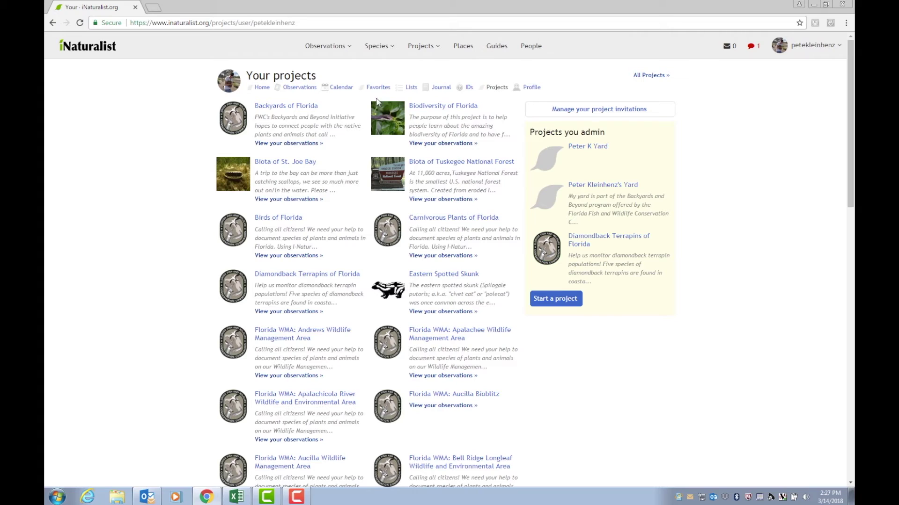
mouse_move(422, 45)
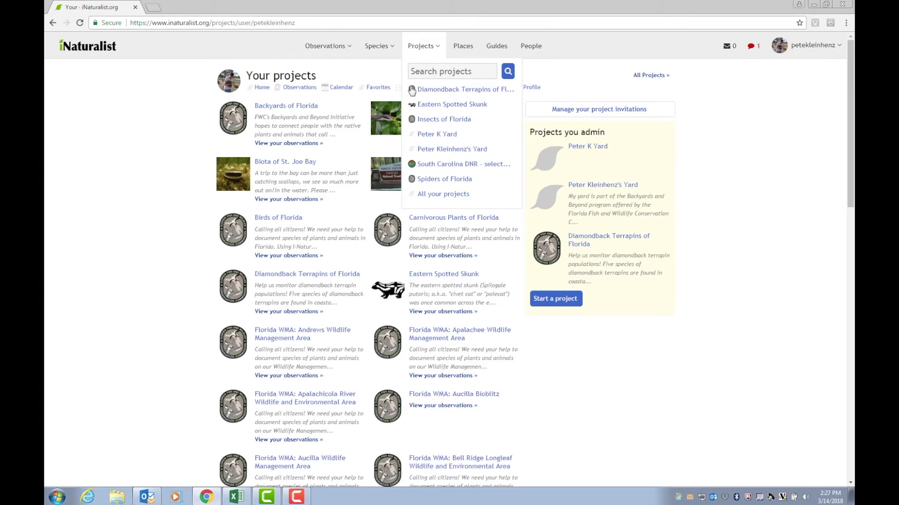
click(276, 109)
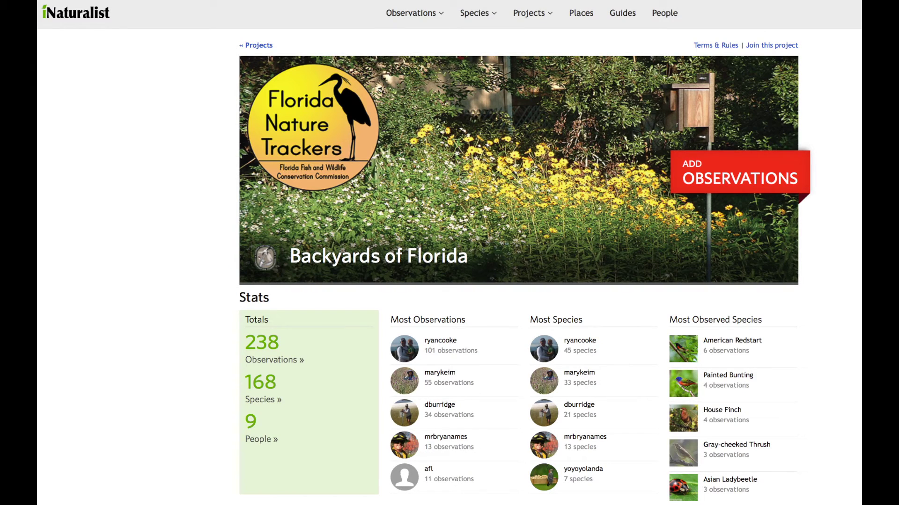